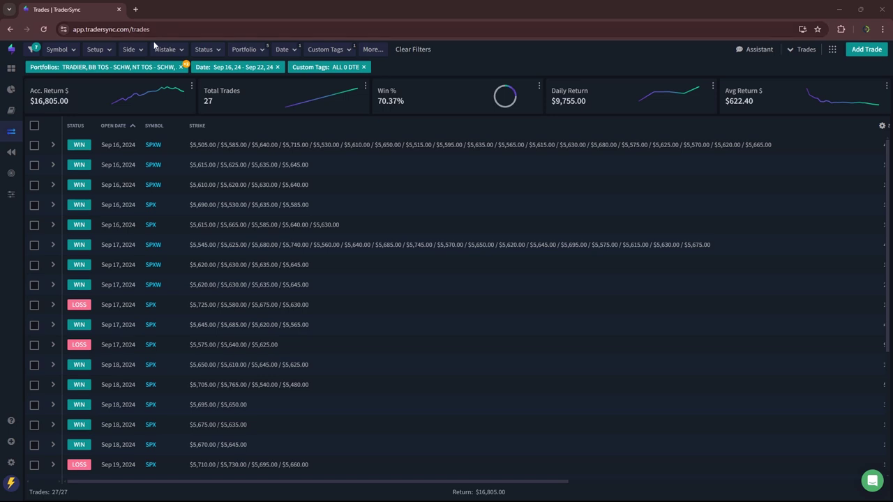
# Step: Filter the trades by the setups 0 Dte - Bic and 0 Dte - Bic - Price Action
pyautogui.click(109, 58)
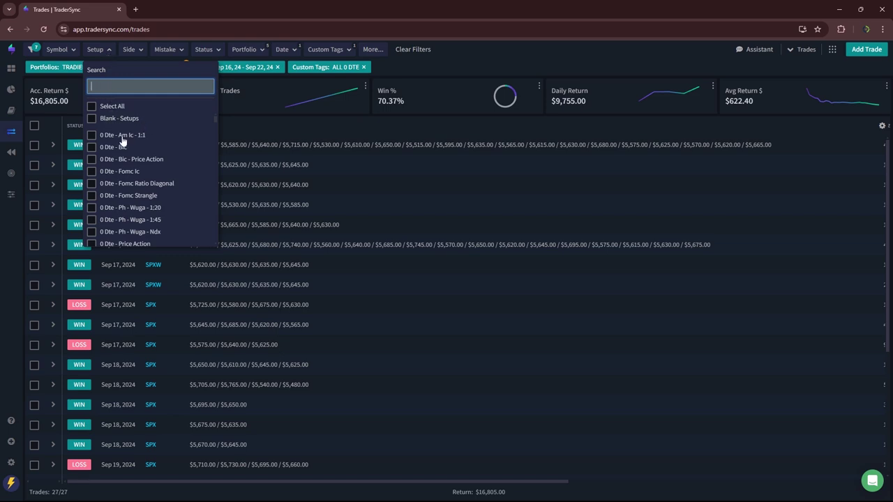
pyautogui.click(92, 148)
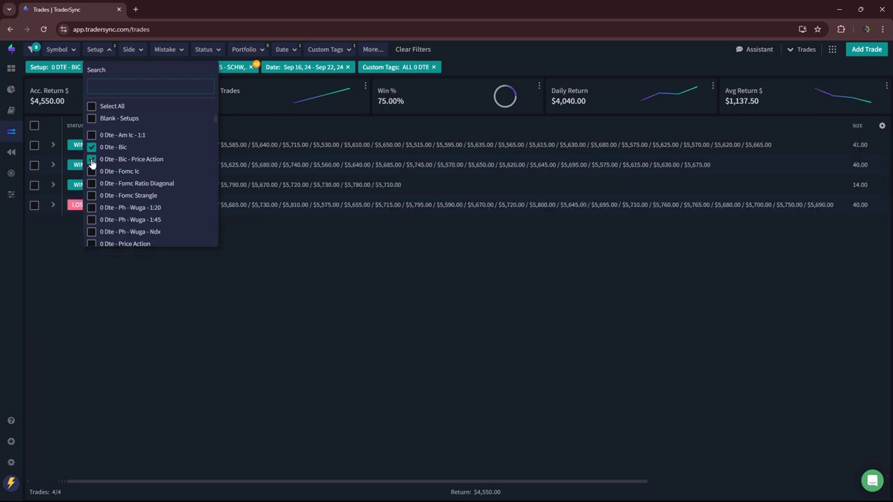
pyautogui.click(116, 304)
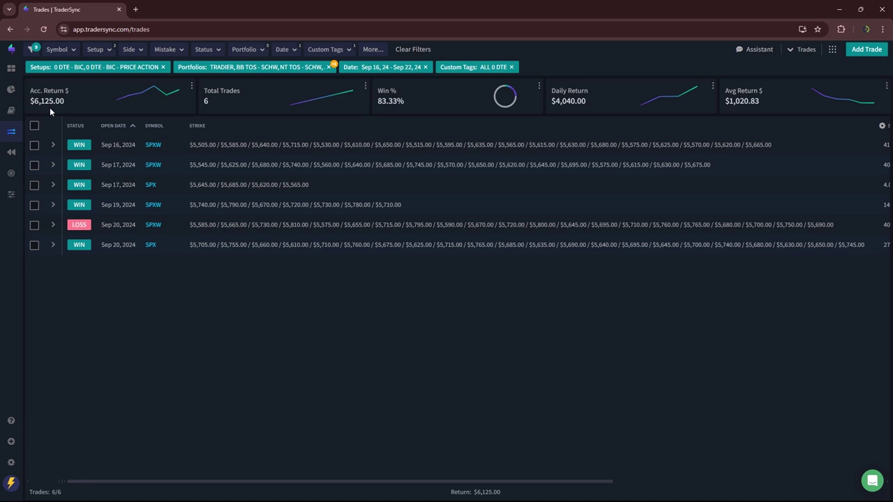
# Step: Change the setup filter from the two Bic setups to 0 Dte - Fomc Ic, Fomc Ratio Diagonal and Fomc Strangle
pyautogui.click(109, 55)
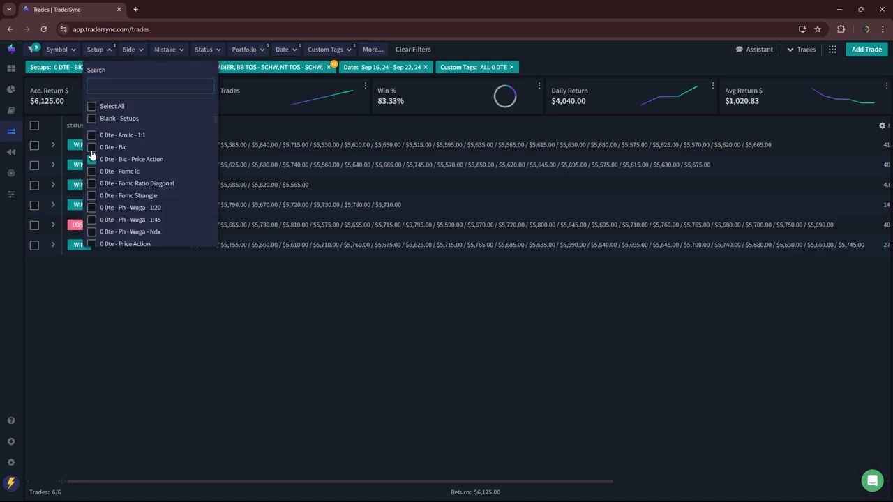
pyautogui.click(91, 185)
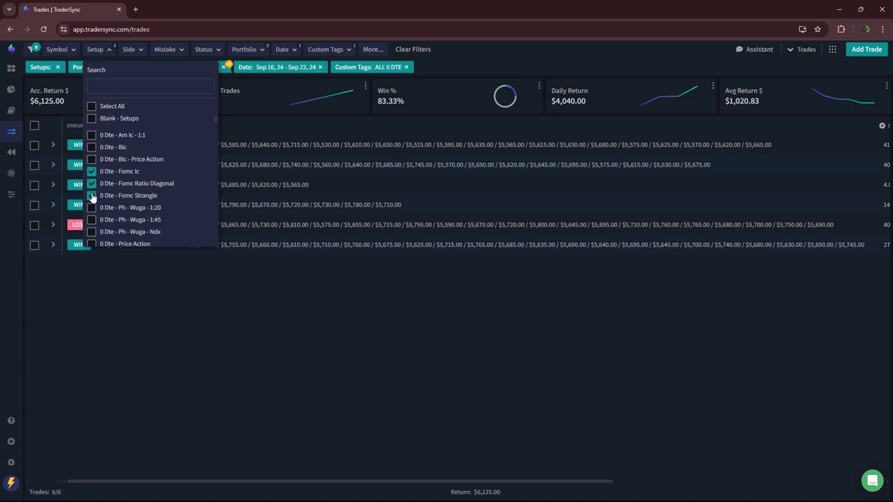
pyautogui.click(330, 375)
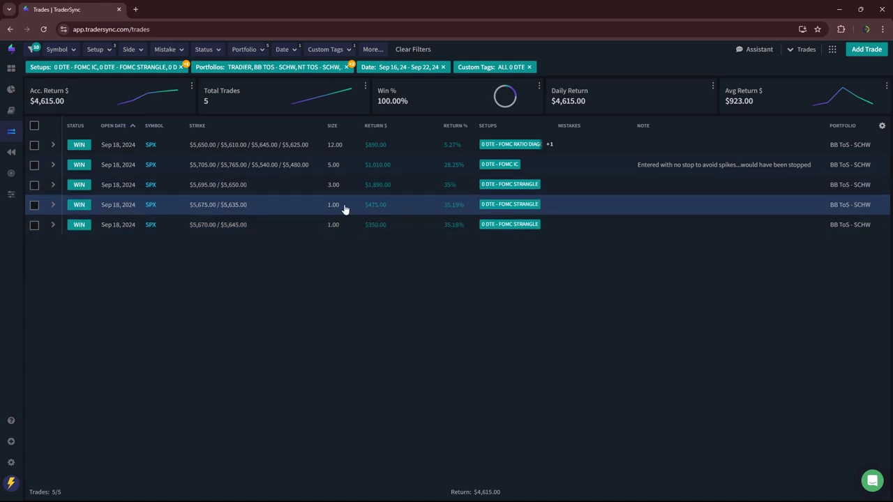
# Step: Replace the Fomc setups in the filter with 0 Dte - Ph - Wuga - 1:20 and 0 Dte - Ph - Wuga - 1:45
pyautogui.click(100, 52)
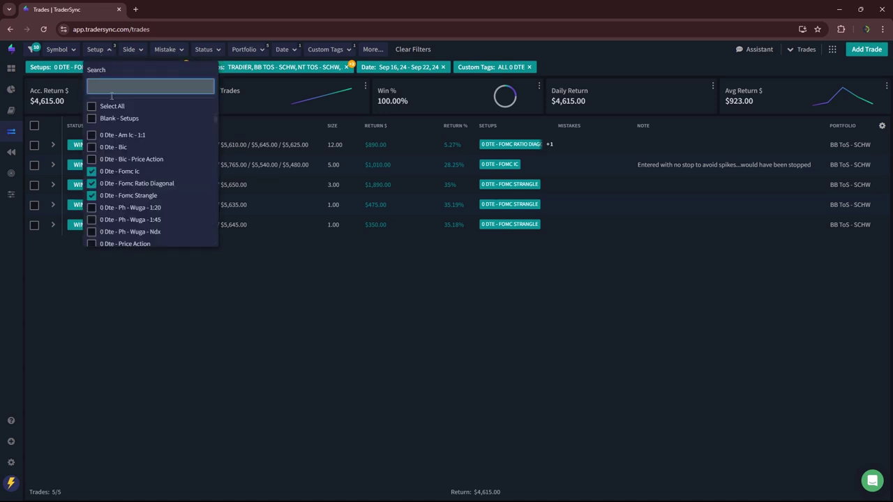
pyautogui.click(91, 175)
pyautogui.click(92, 184)
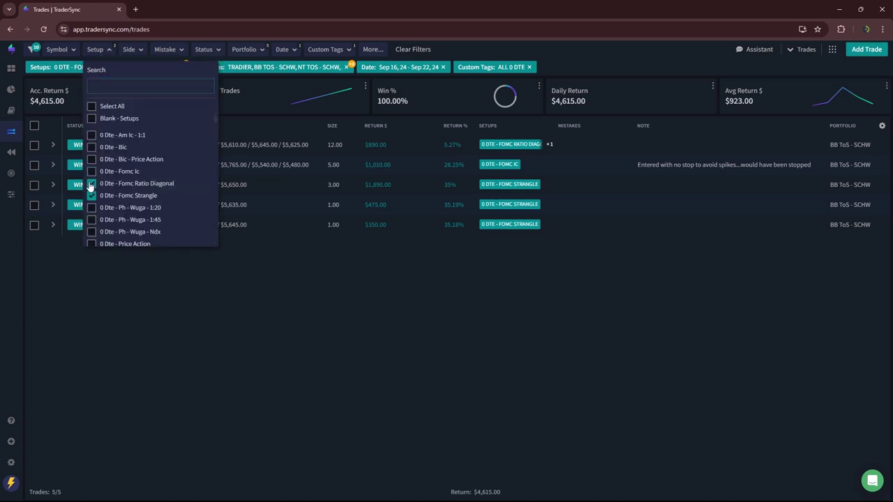
pyautogui.click(91, 220)
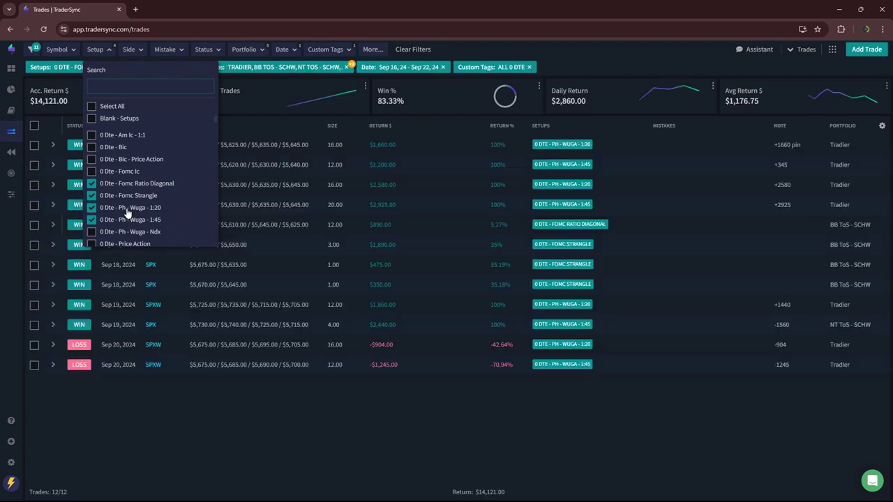
pyautogui.click(91, 185)
pyautogui.click(245, 420)
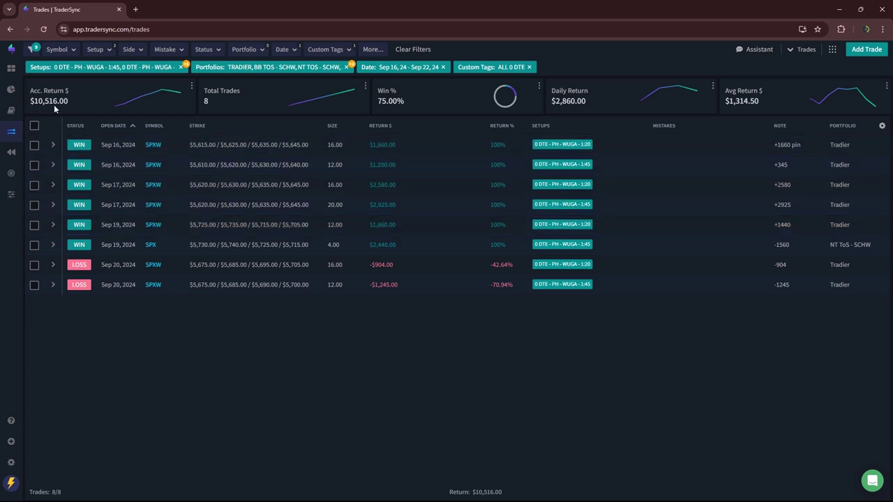
# Step: Filter the trades by the 0 Dte - Price Action setup only, removing both Wuga setups
pyautogui.click(96, 49)
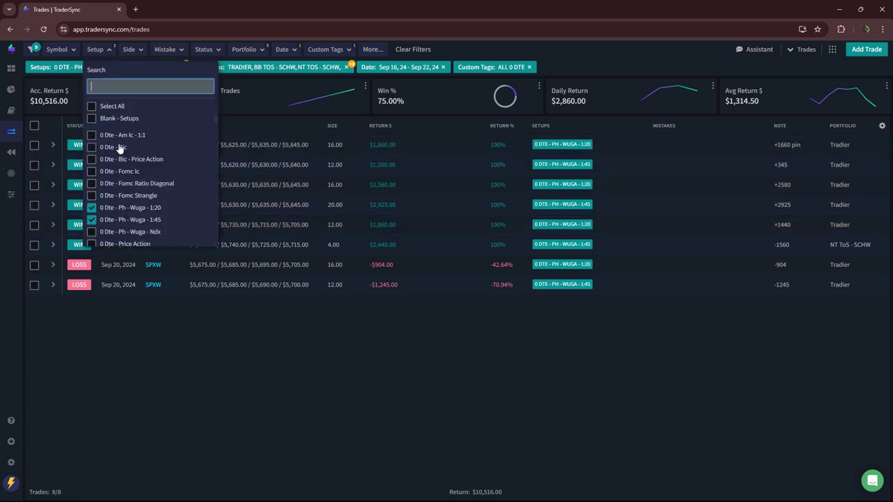
pyautogui.scroll(-1, 115, 167)
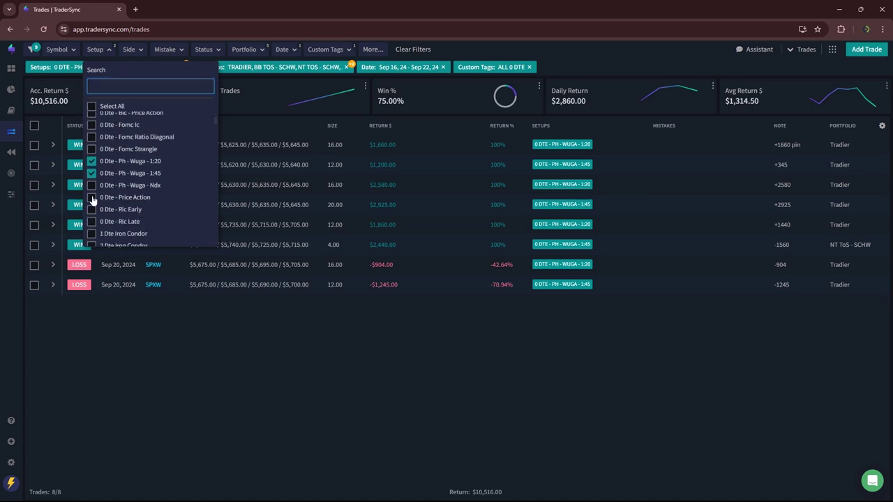
pyautogui.click(92, 198)
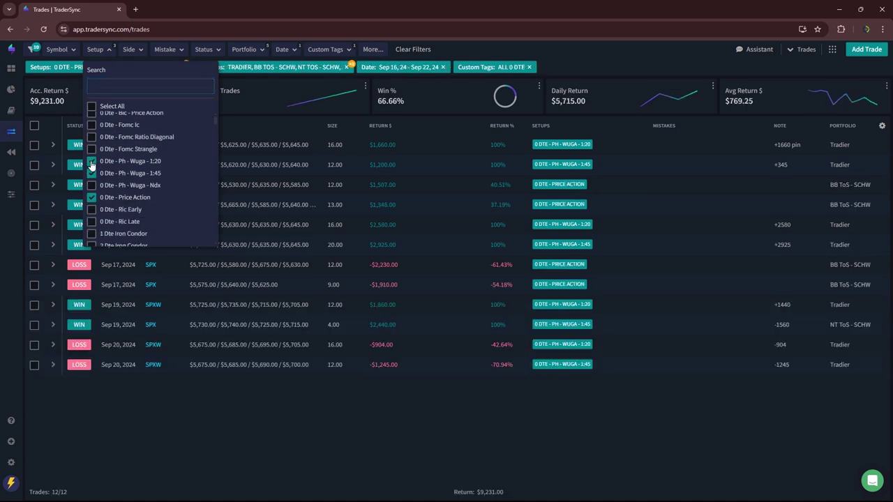
pyautogui.click(92, 172)
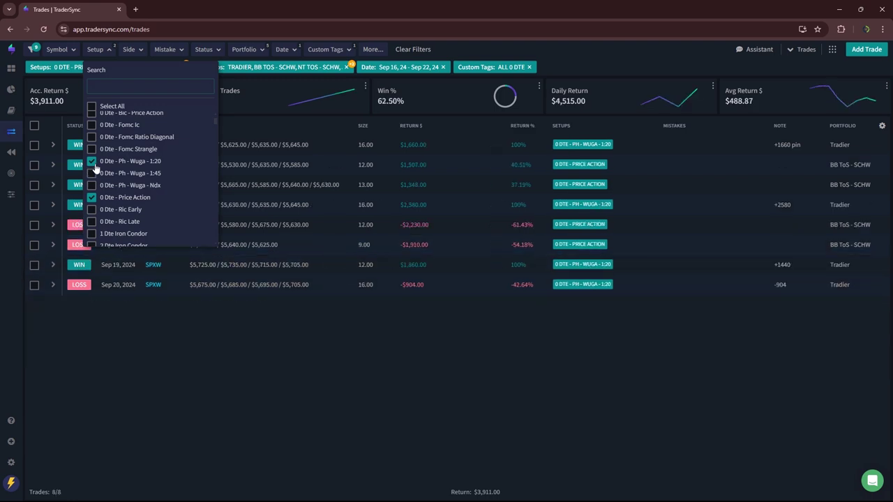
pyautogui.click(93, 162)
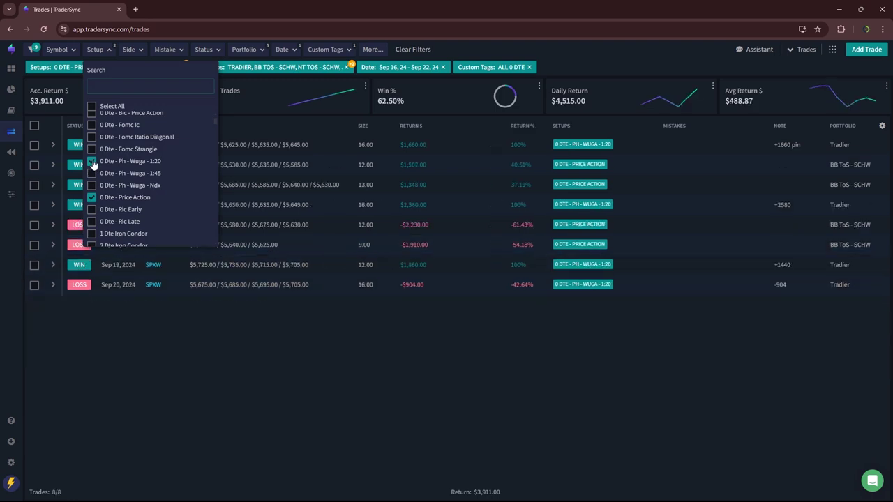
pyautogui.click(157, 339)
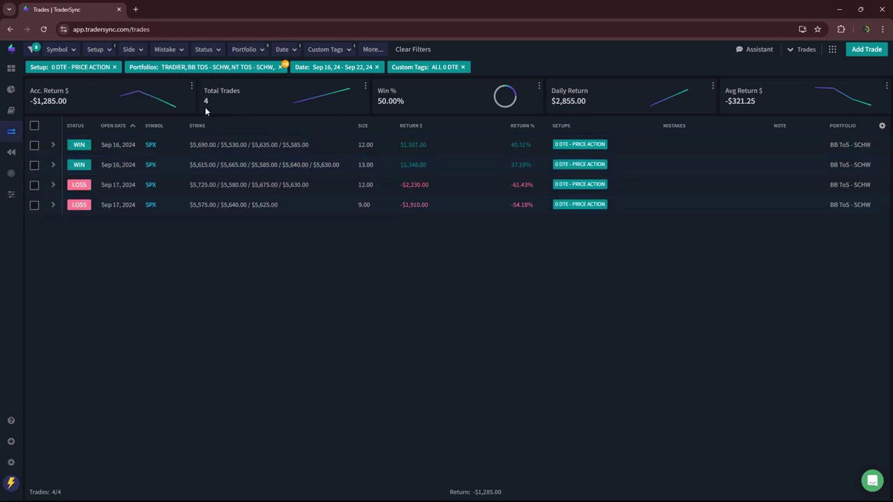
# Step: Change the setup filter from Price Action to 0 Dte - Ric Early and 0 Dte - Ric Late
pyautogui.click(108, 54)
pyautogui.scroll(-2, 131, 128)
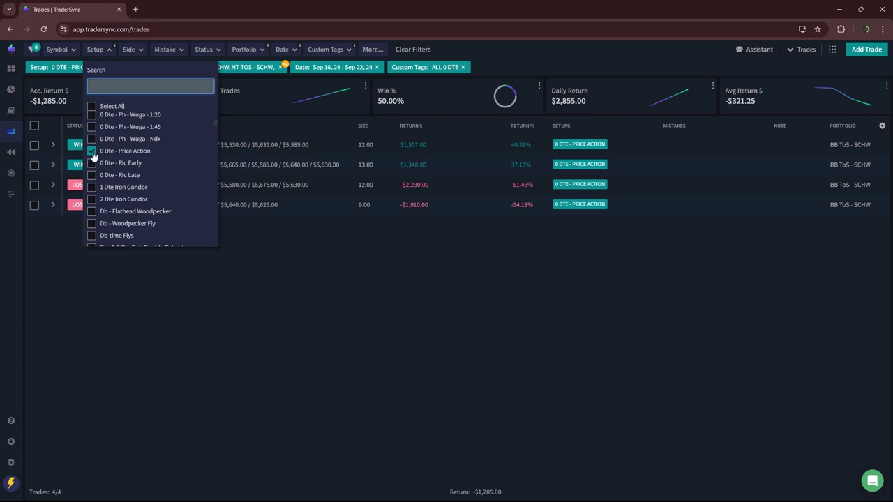
pyautogui.click(92, 152)
pyautogui.click(91, 163)
pyautogui.click(92, 175)
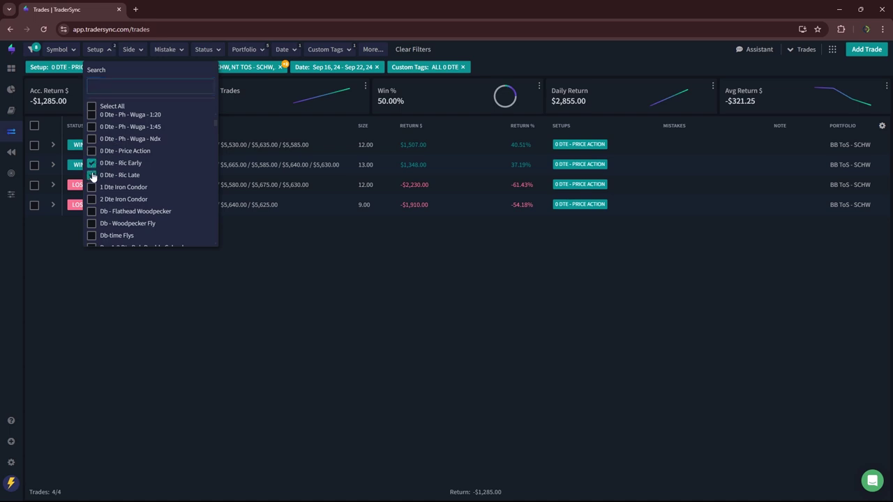
pyautogui.click(293, 318)
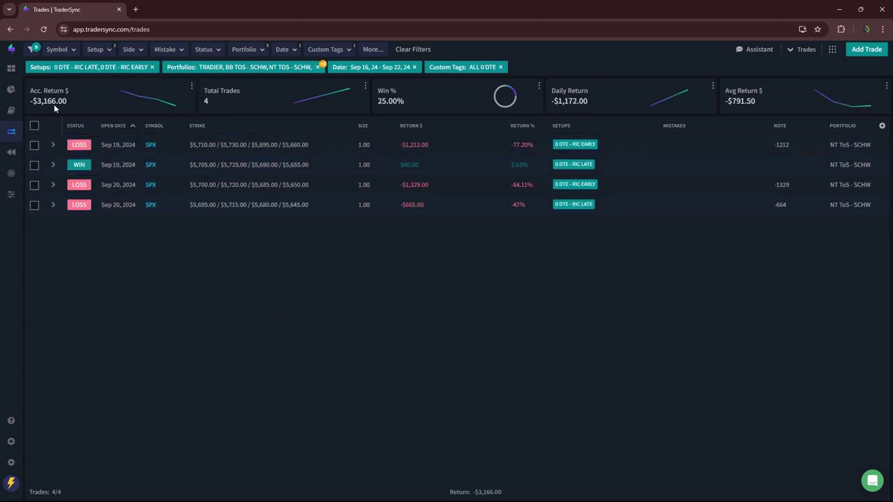
# Step: Clear the setup filter by deselecting 0 Dte - Ric Early and 0 Dte - Ric Late
pyautogui.click(98, 50)
pyautogui.scroll(-4, 115, 177)
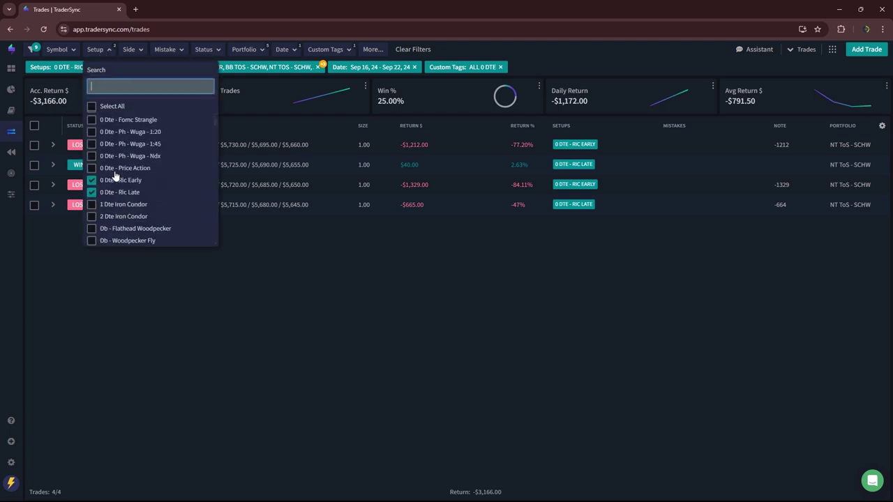
pyautogui.scroll(2, 117, 175)
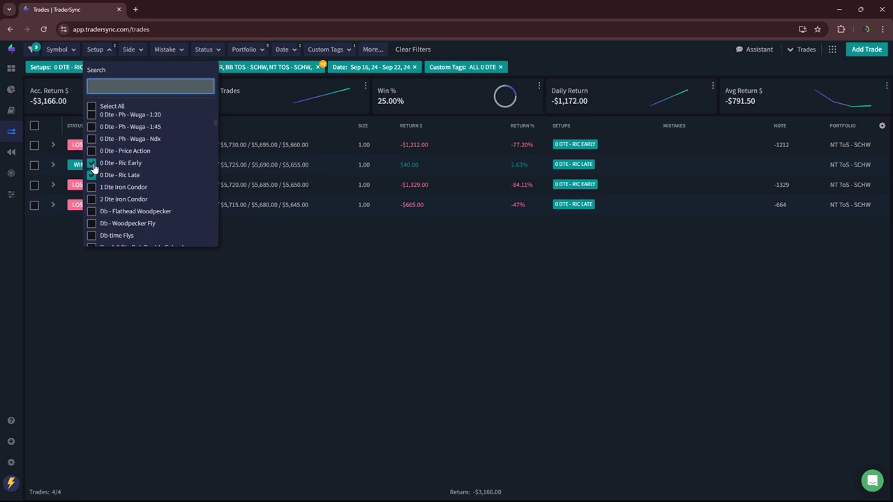
pyautogui.click(91, 163)
pyautogui.click(91, 175)
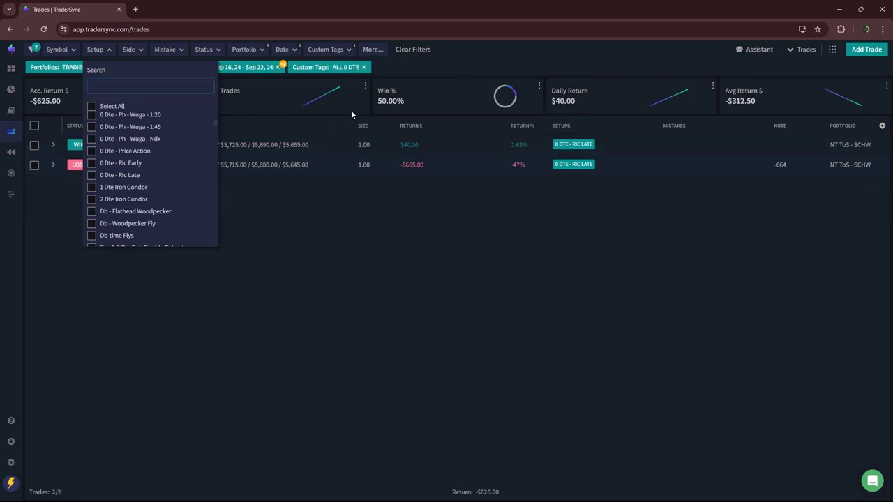
# Step: Switch the custom tag filter from 0 DTE to the DayTrades group
pyautogui.click(328, 49)
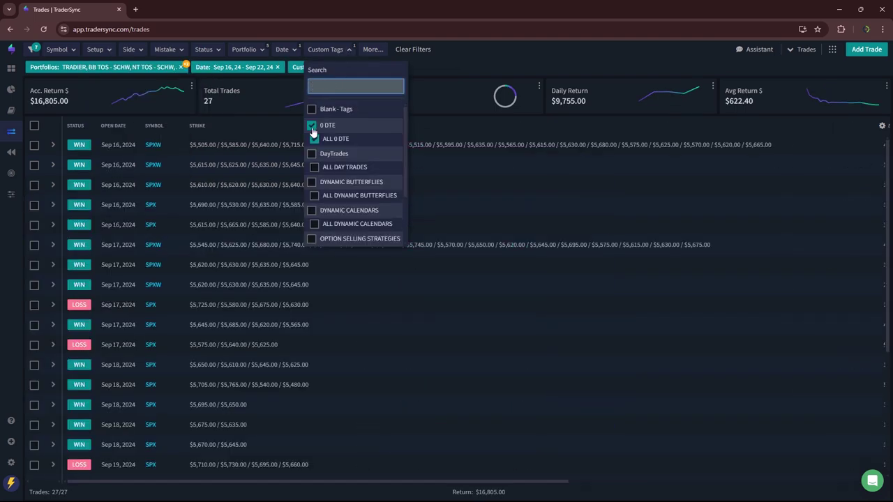
pyautogui.click(312, 127)
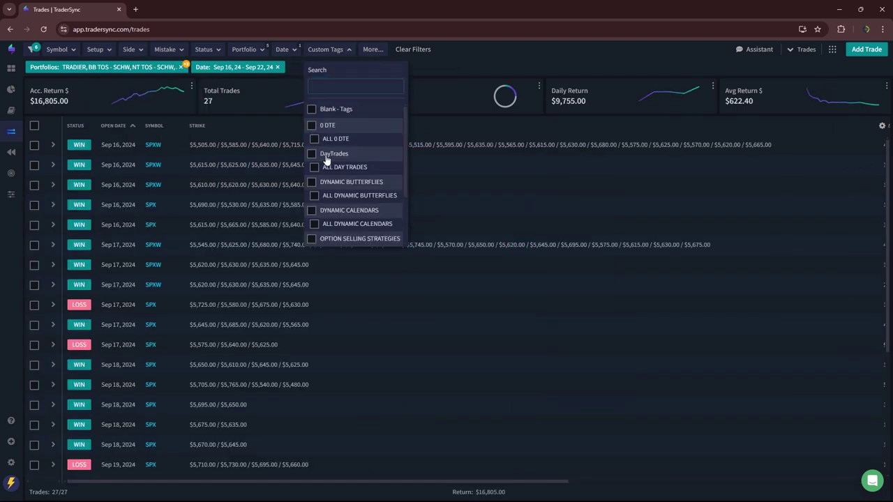
pyautogui.click(312, 154)
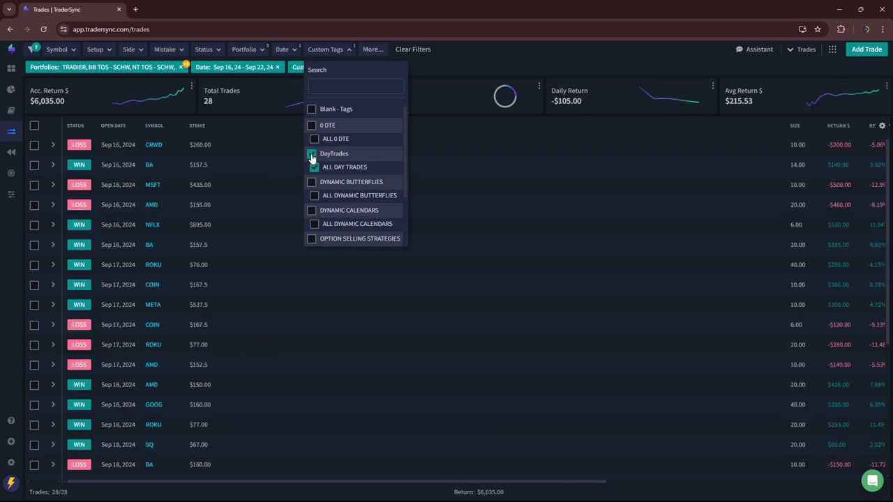
pyautogui.click(458, 66)
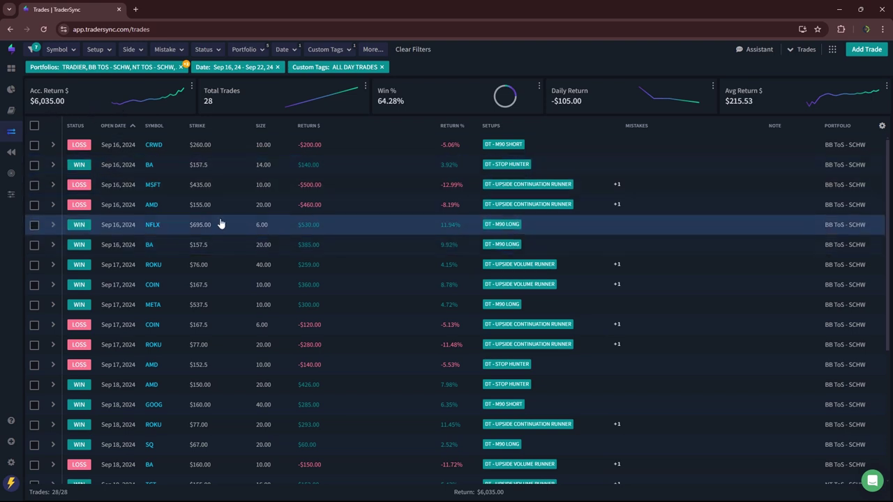
# Step: Switch the custom tag filter from DayTrades to the DYNAMIC CALENDARS group
pyautogui.click(112, 50)
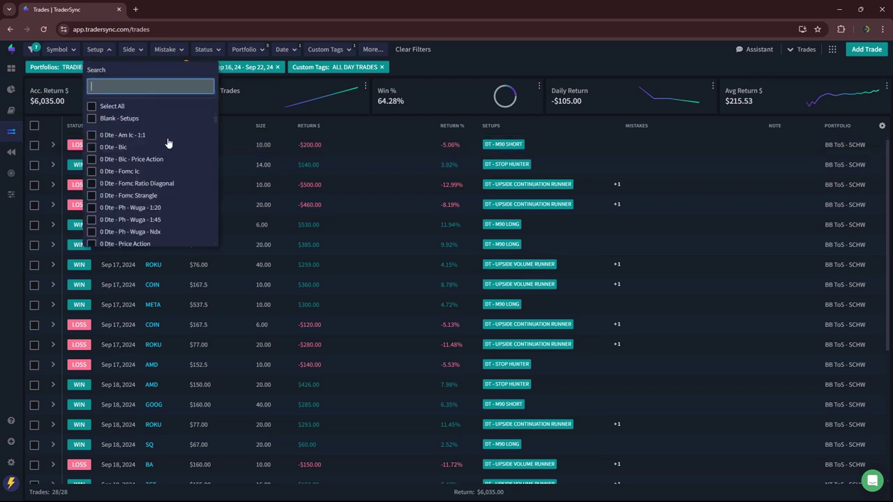
pyautogui.click(324, 52)
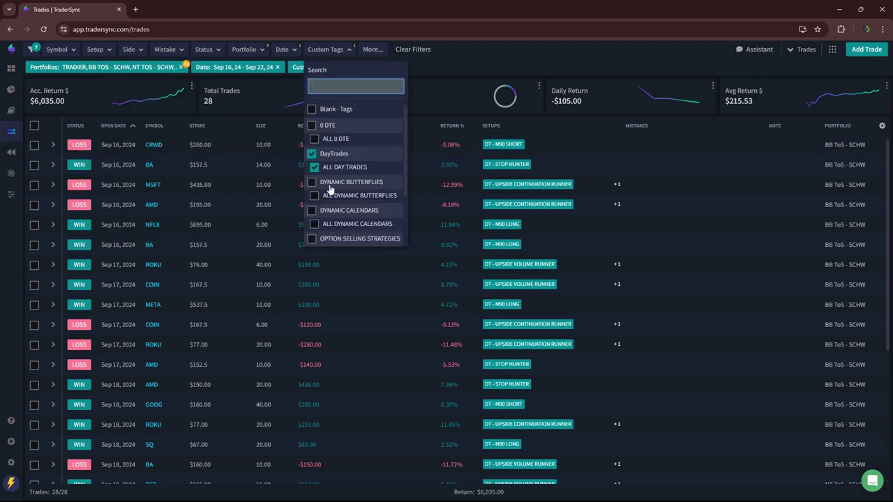
pyautogui.click(313, 211)
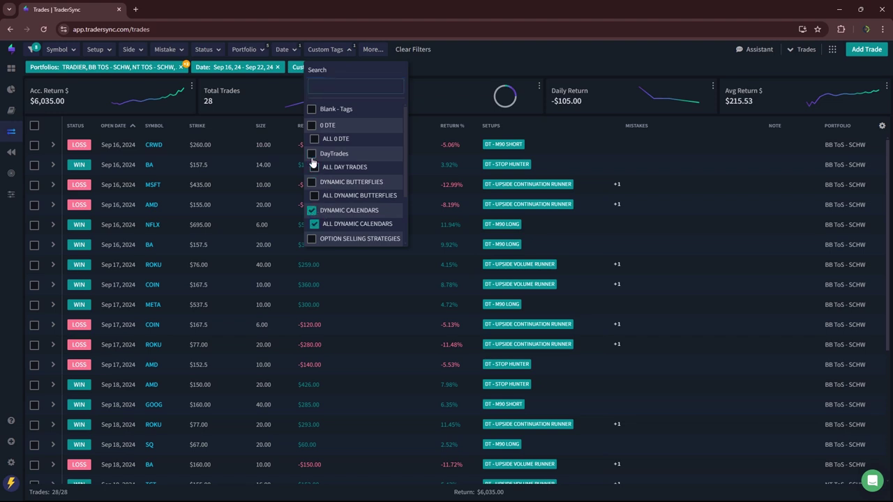
pyautogui.click(521, 56)
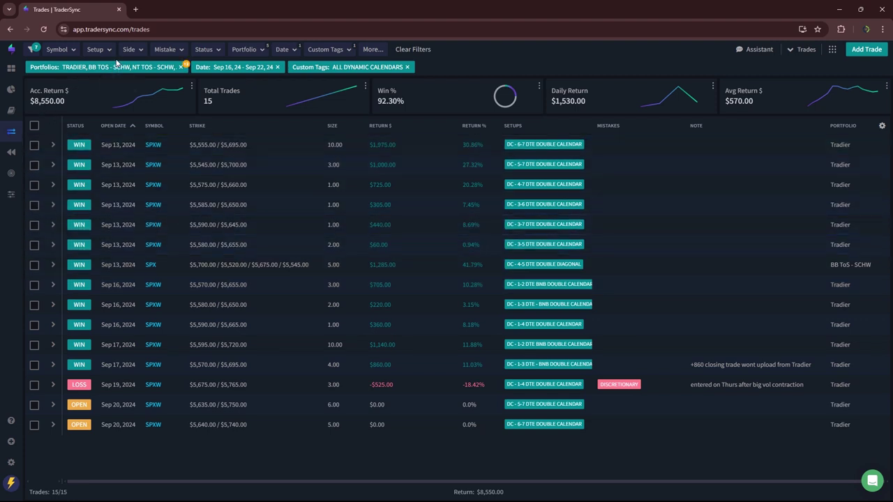
# Step: Switch the custom tag filter from DYNAMIC CALENDARS to the OPTION SELLING STRATEGIES group
pyautogui.click(320, 50)
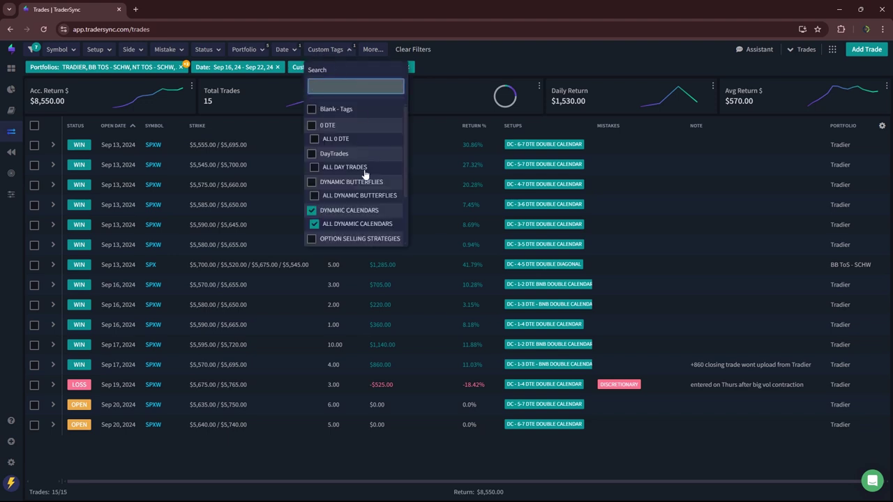
pyautogui.scroll(-2, 364, 172)
pyautogui.click(312, 164)
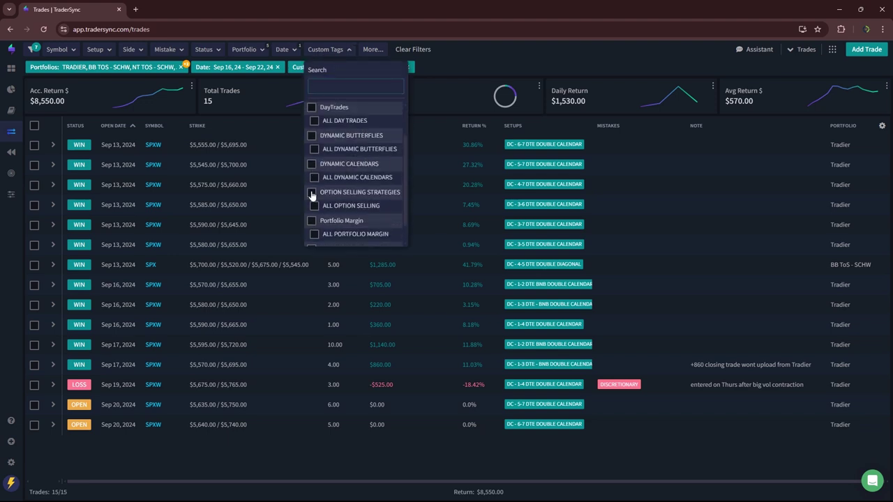
pyautogui.click(312, 193)
pyautogui.click(312, 193)
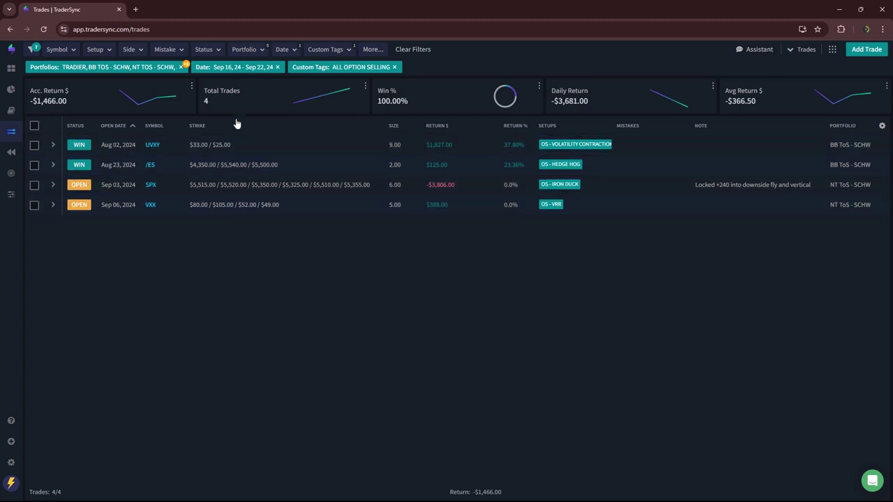
# Step: Switch the custom tag filter to Transformer Spreads and show the full setup list of a trade
pyautogui.click(319, 50)
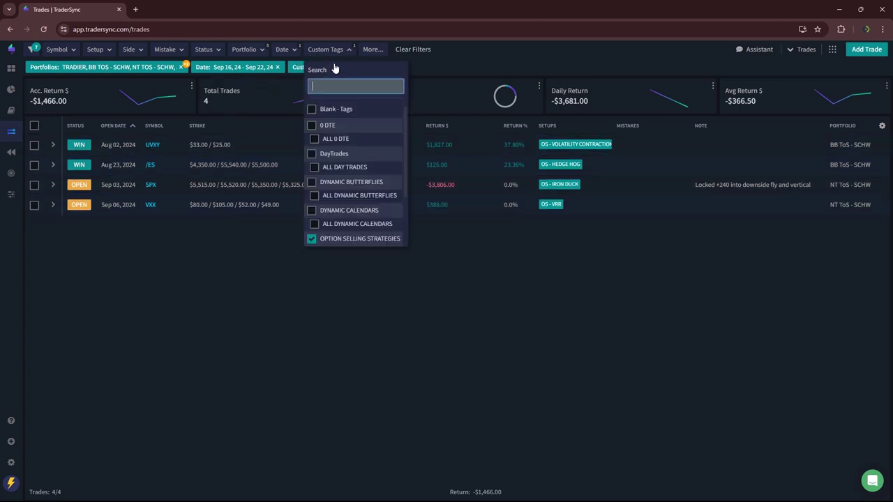
pyautogui.scroll(-5, 384, 115)
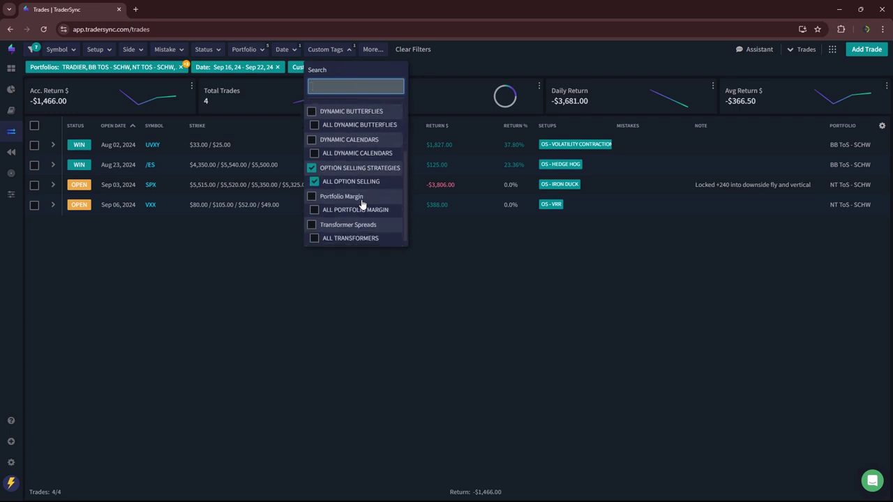
pyautogui.click(312, 169)
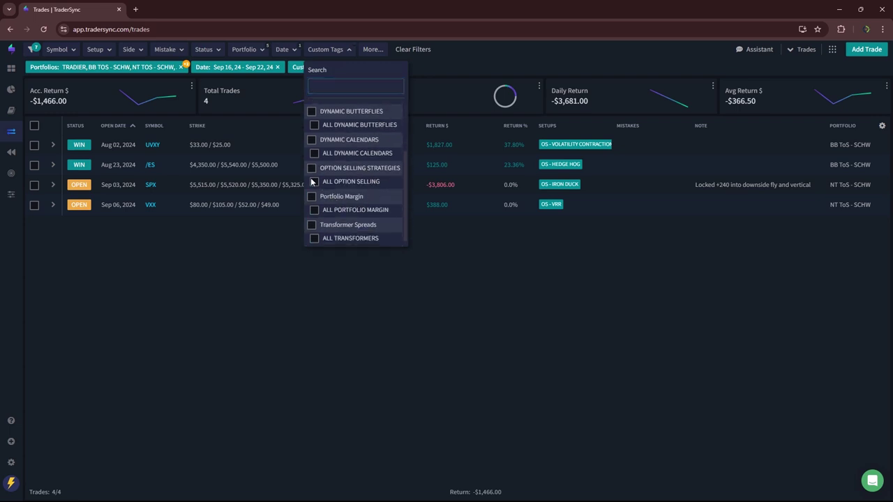
pyautogui.click(312, 225)
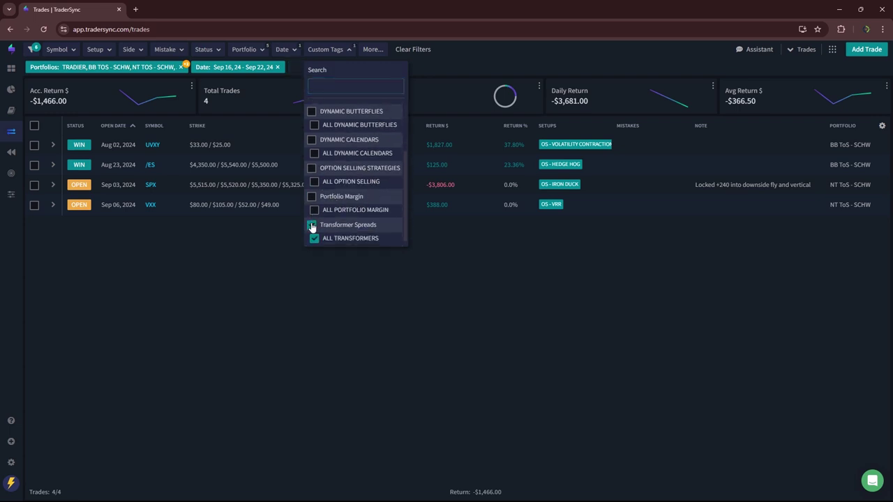
pyautogui.click(498, 50)
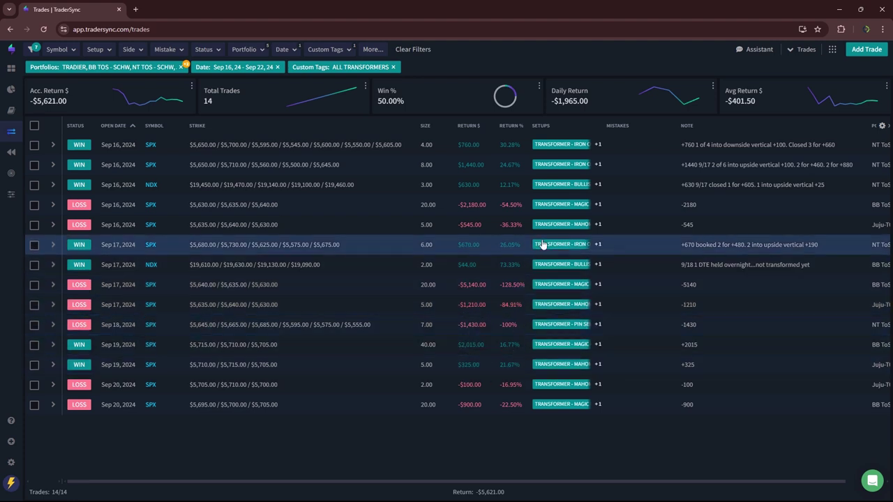
pyautogui.moveTo(579, 185)
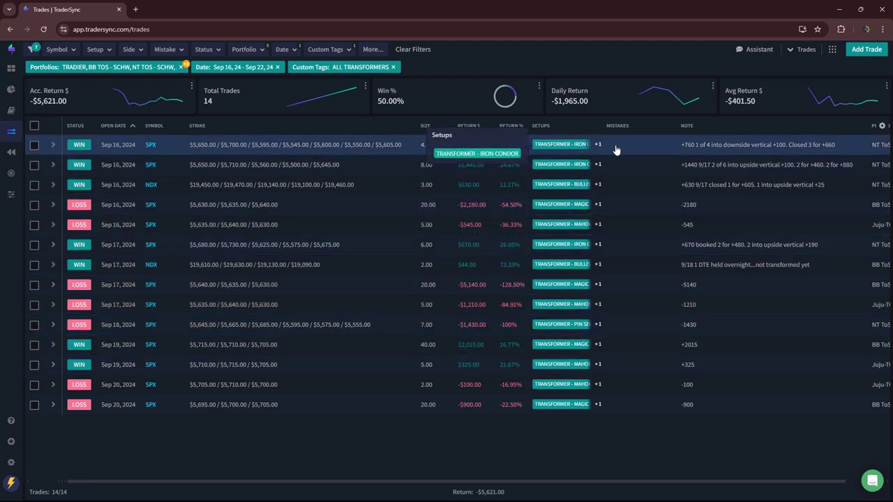